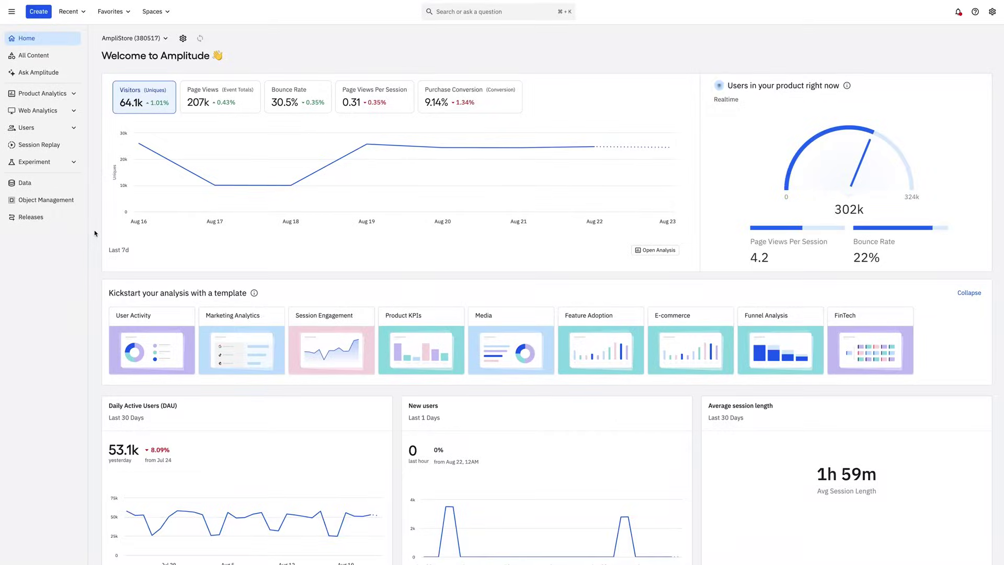
# Browse the Home dashboard cards: 53.1k daily active users, 1h 59m session length, 8.09% conversion
pyautogui.scroll(-5, 95, 233)
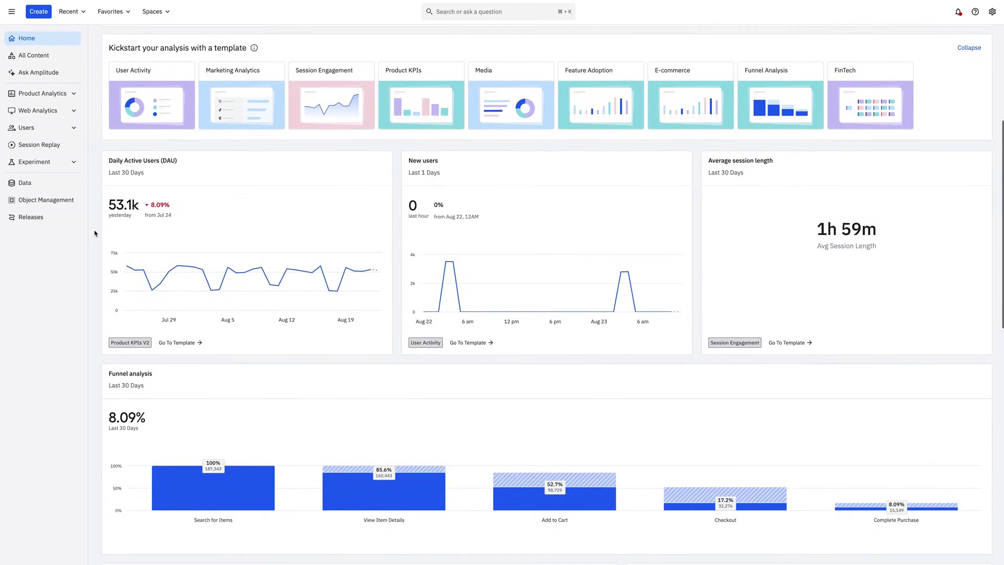
pyautogui.moveTo(96, 234)
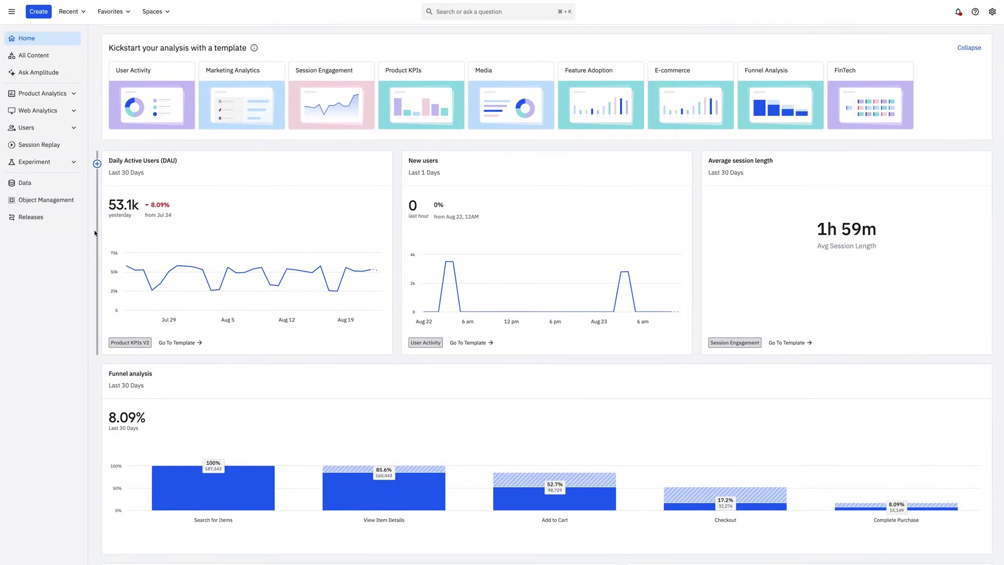
pyautogui.scroll(-5, 95, 233)
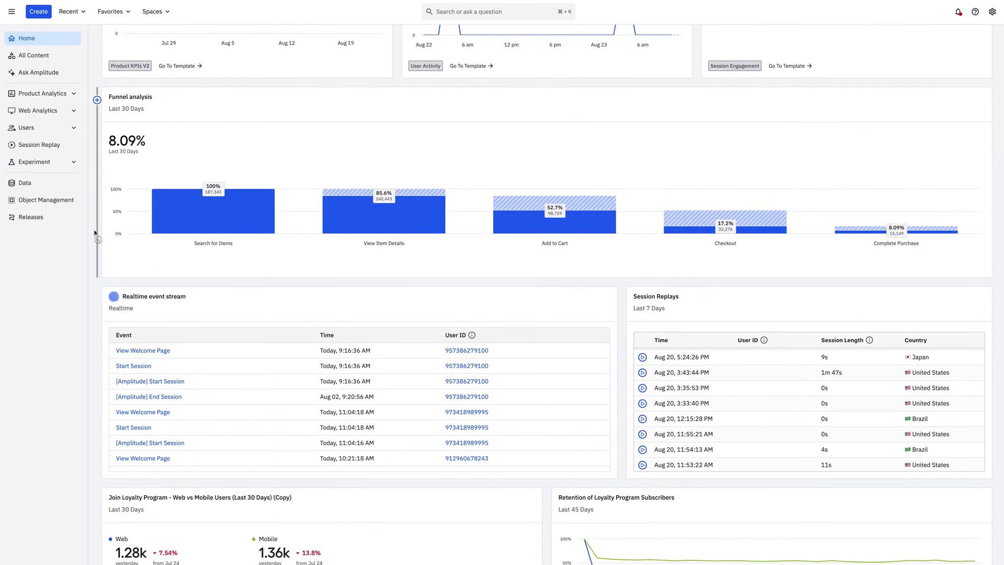
pyautogui.scroll(6, 95, 234)
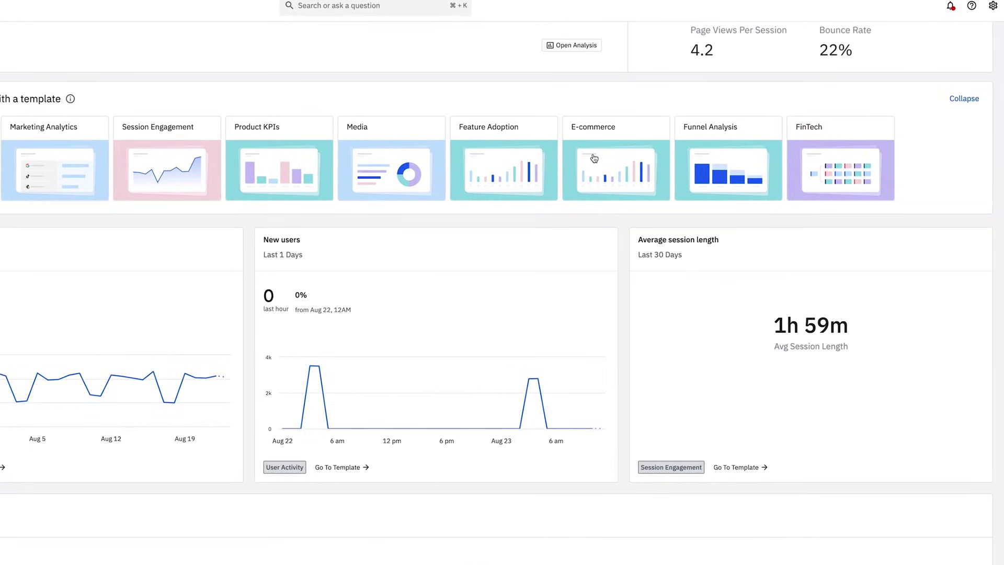
# Open the E-commerce starter template and scroll through its charts
pyautogui.click(594, 158)
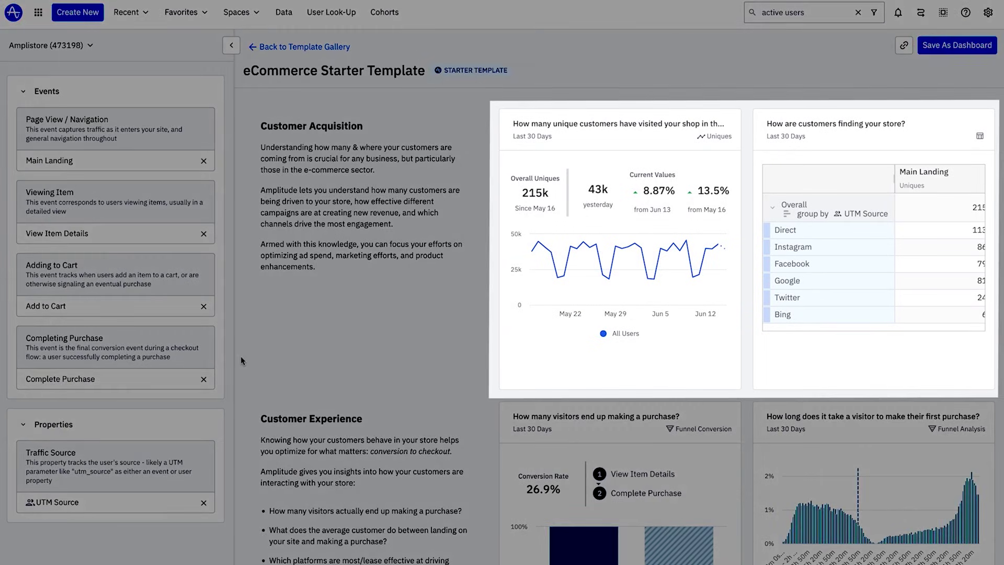
pyautogui.scroll(-5, 241, 357)
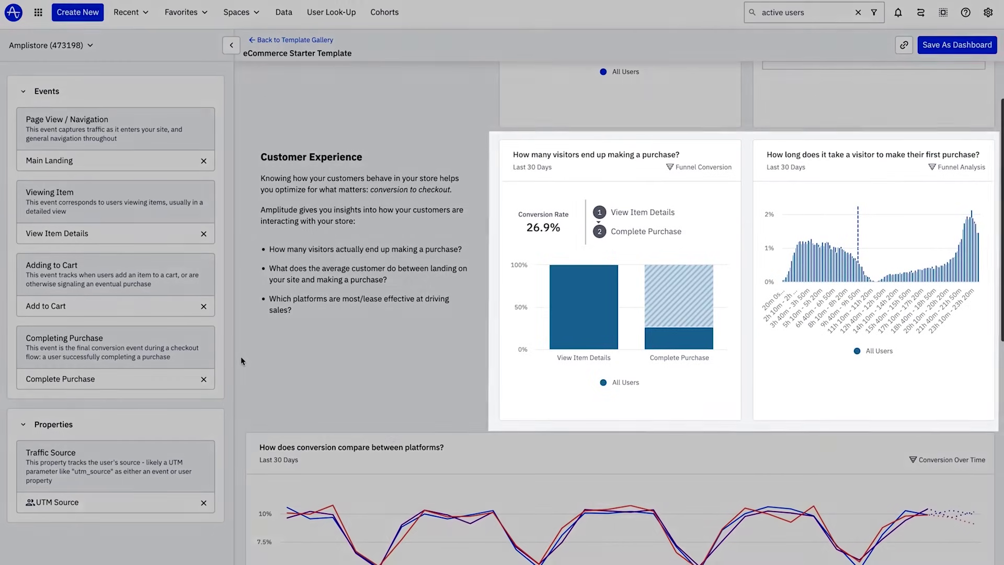
pyautogui.scroll(-3, 241, 356)
pyautogui.scroll(-9, 242, 361)
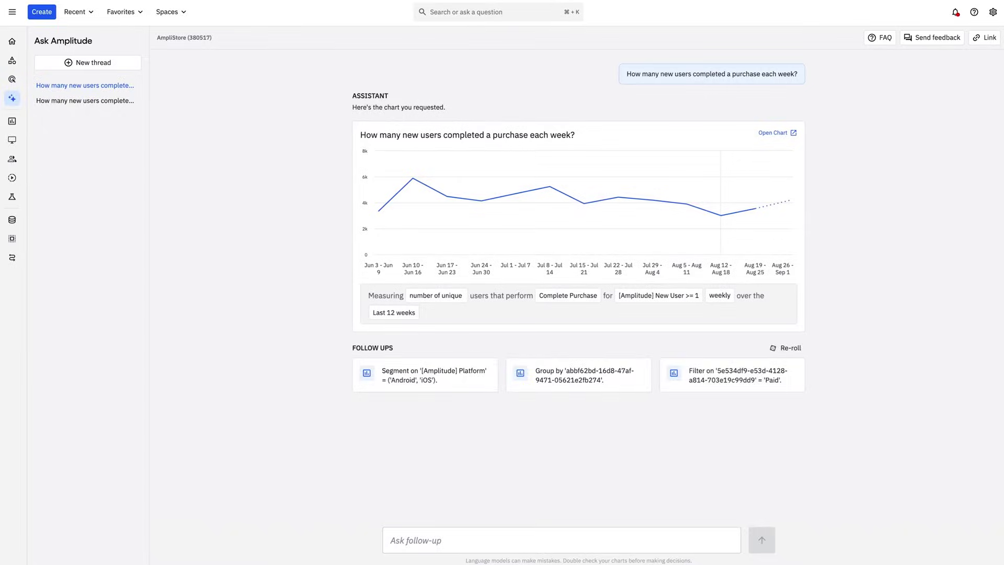
# Ask Amplitude for a country bar-chart breakdown of these users, then the homepage-to-purchase funnel
pyautogui.write('Show me a breakdown by country of these users in a bar chart.')
pyautogui.press('Return')
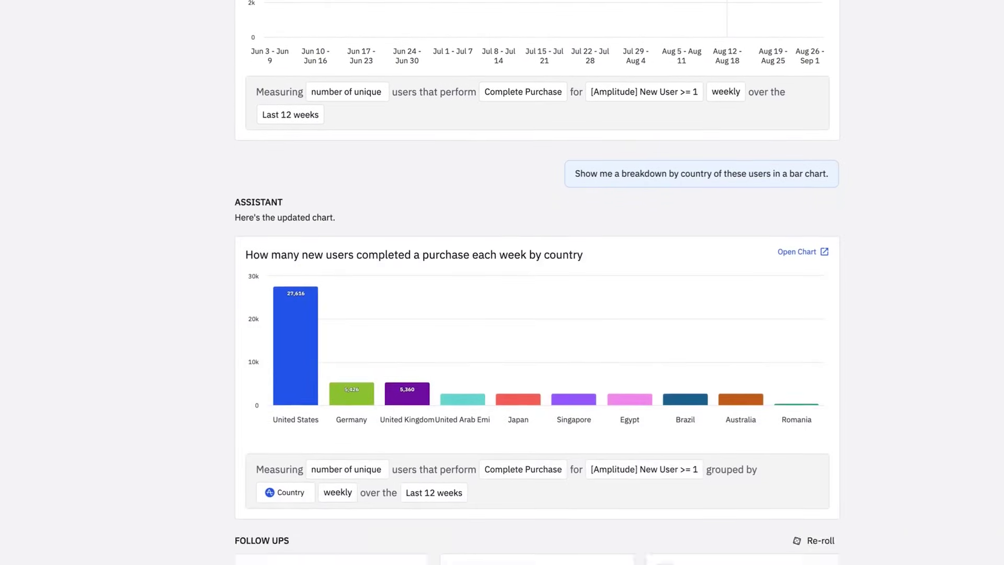
pyautogui.press('Return')
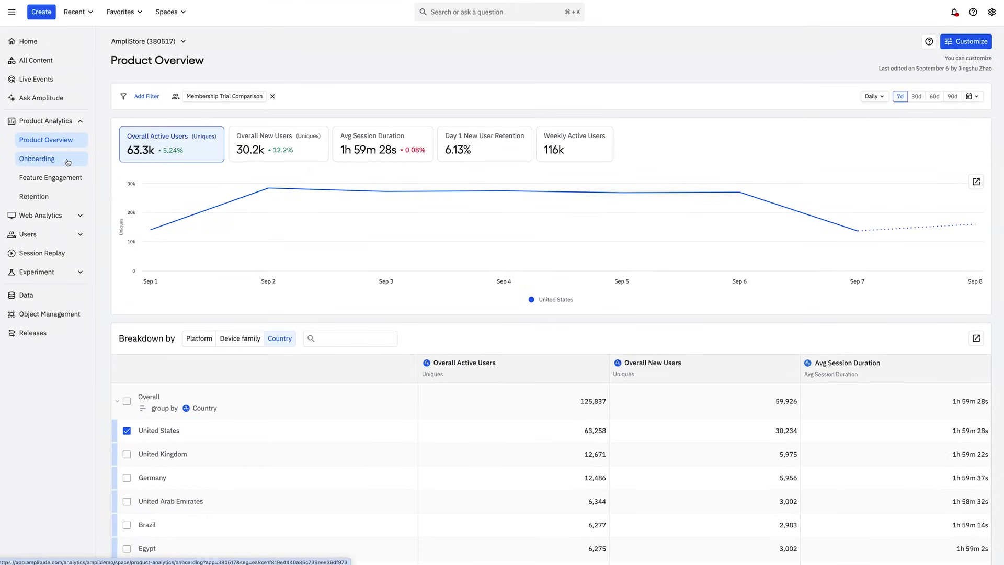
# Switch to the Onboarding dashboard under Product Analytics
pyautogui.click(68, 162)
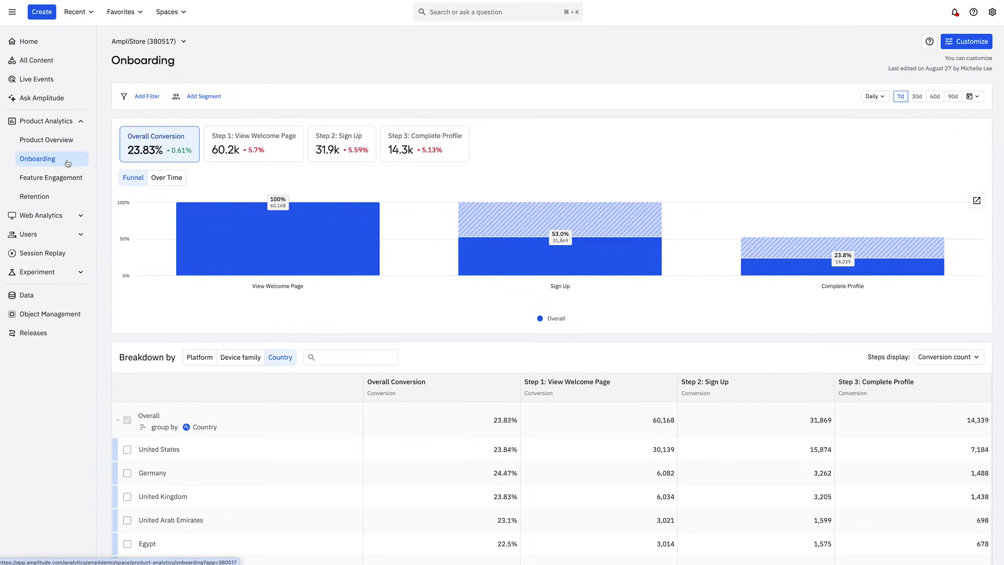
# Segment the Onboarding funnel by Membership Trial Comparison and bring up the Sign Up bar's actions
pyautogui.click(203, 96)
pyautogui.write('M')
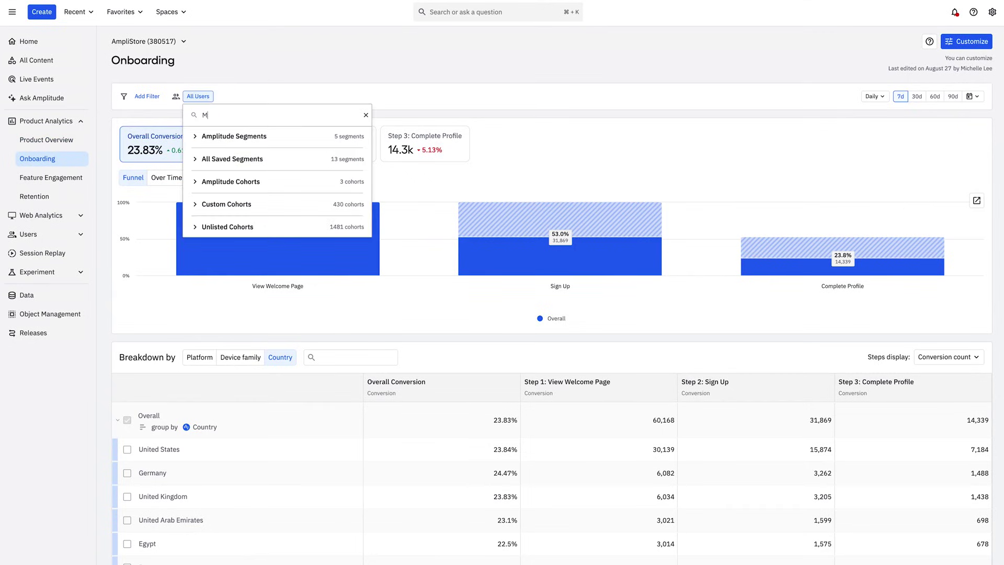
pyautogui.write('embership Trial Comparison')
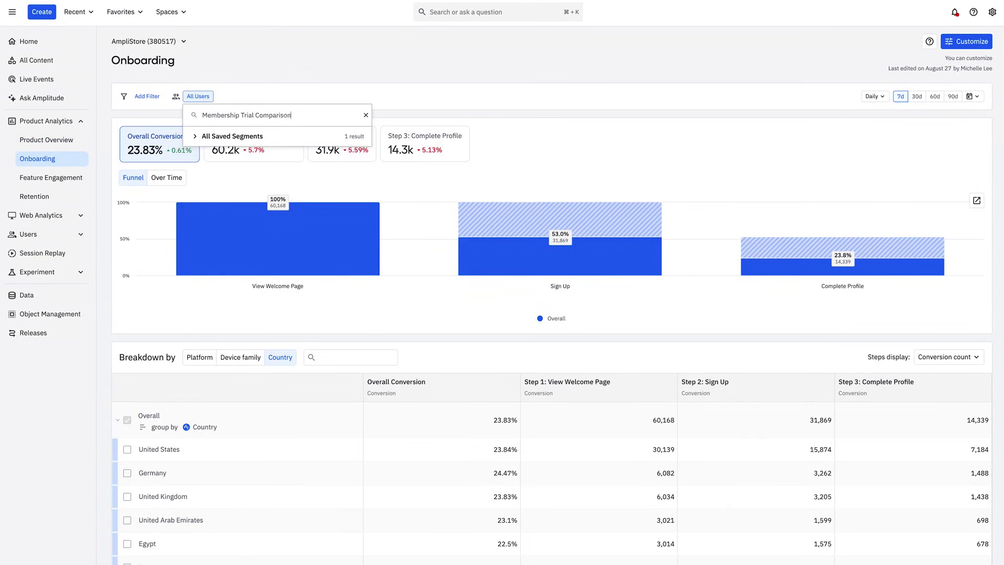
pyautogui.press('Return')
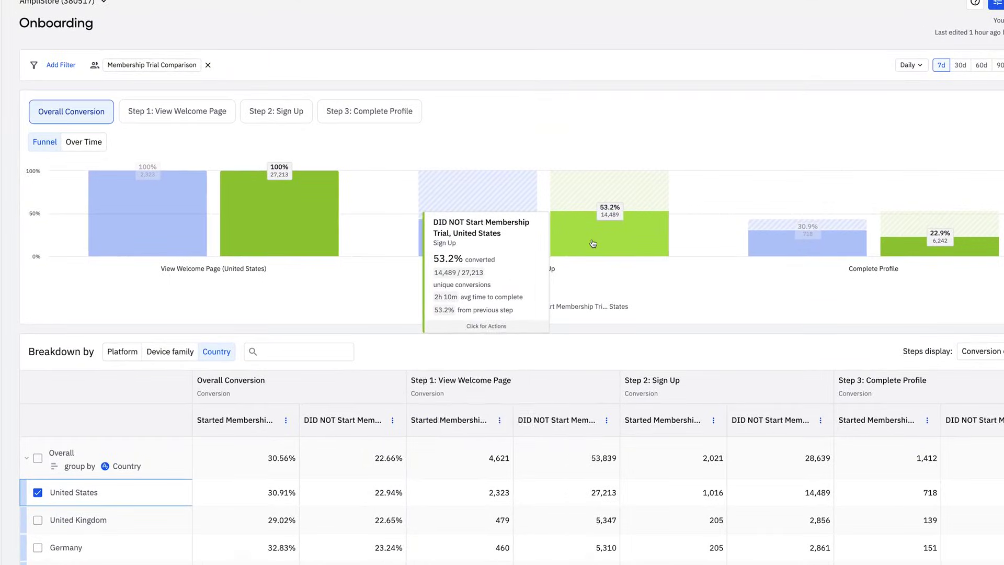
pyautogui.click(593, 243)
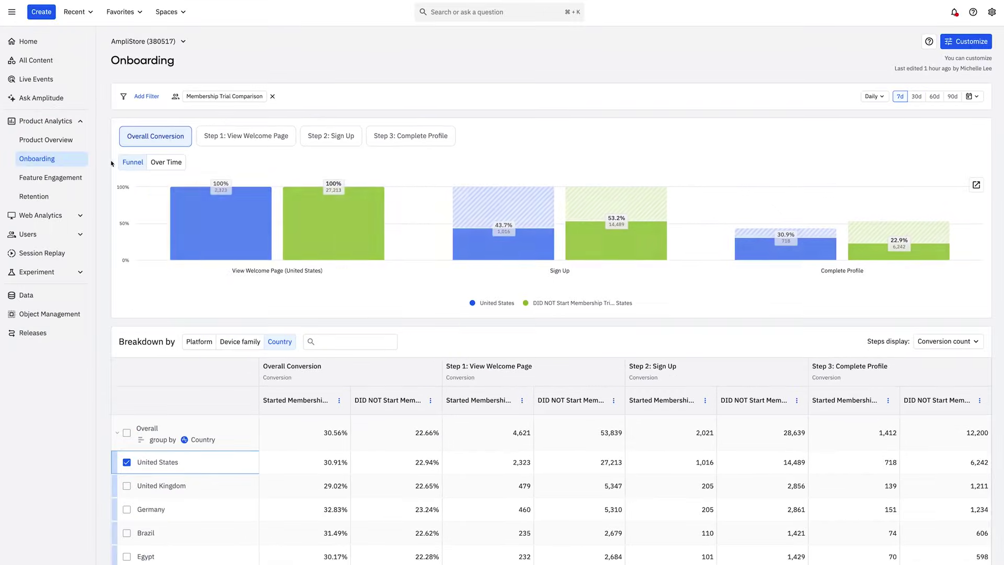
# Open the Feature Engagement dashboard
pyautogui.click(74, 177)
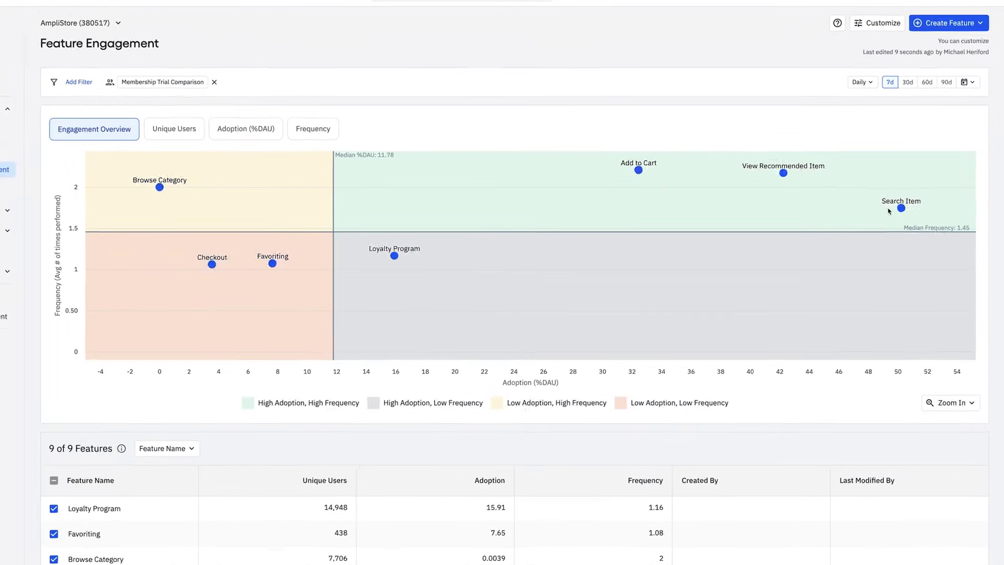
pyautogui.moveTo(902, 209)
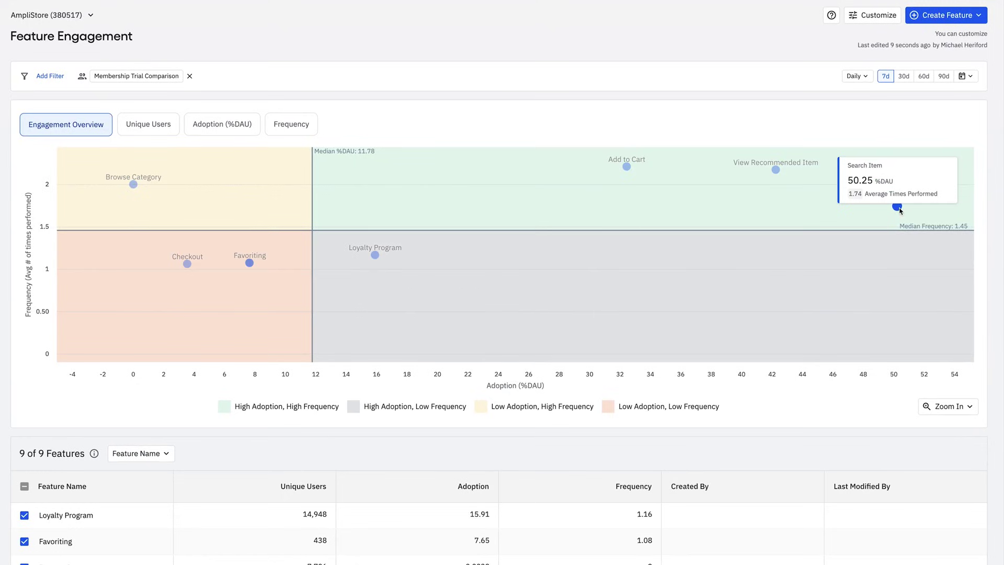
pyautogui.moveTo(189, 267)
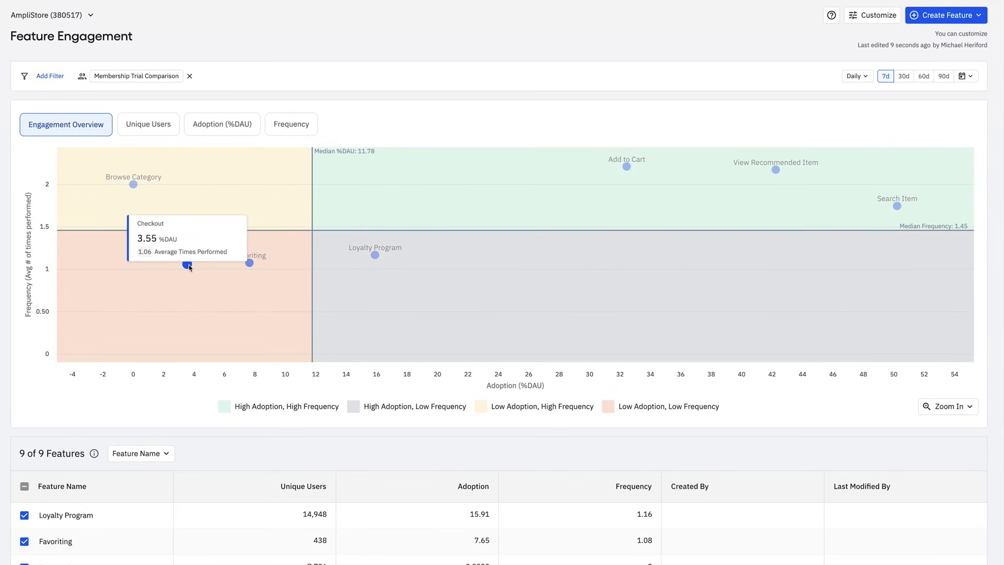
# Open Traffic by Channel under Web Analytics and break its table down by Social Channel
pyautogui.click(44, 139)
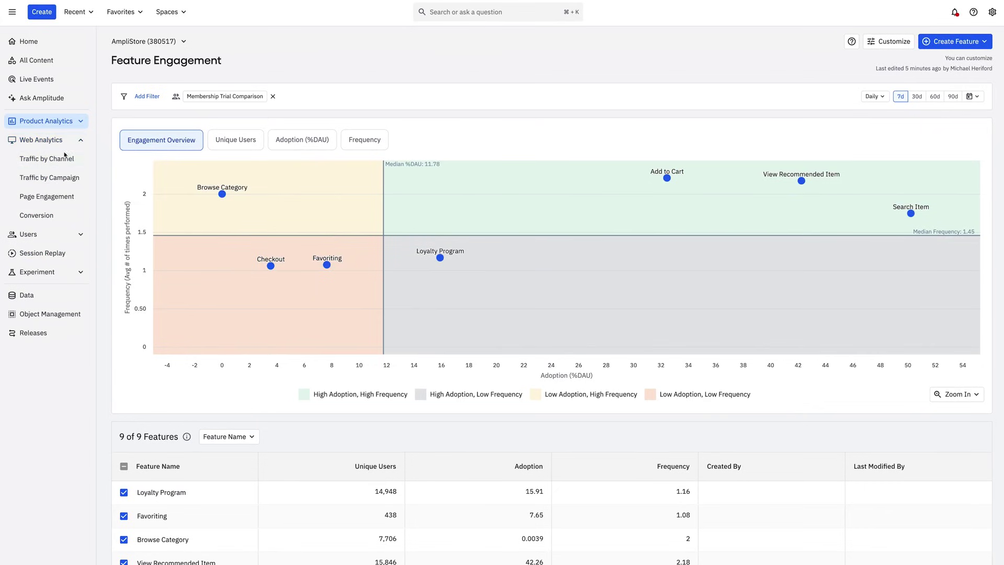
pyautogui.click(64, 157)
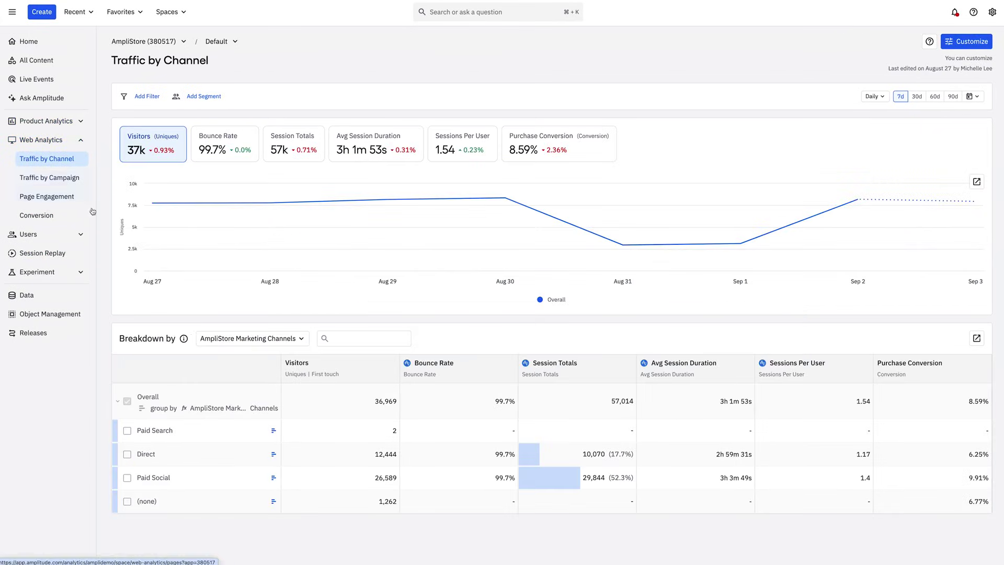
pyautogui.click(285, 340)
pyautogui.click(230, 526)
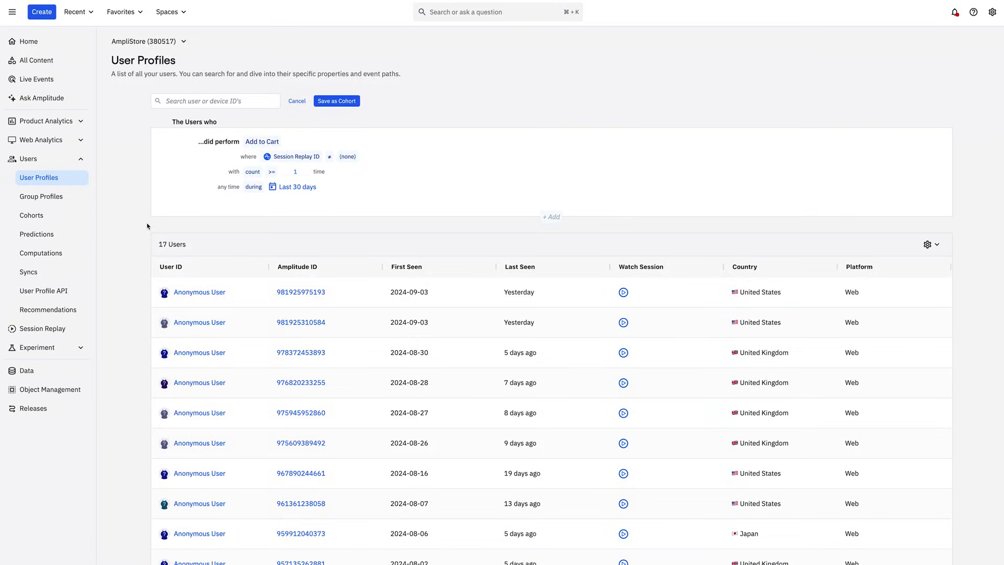
# Filter to users who added to cart but did not Complete Purchase, then open one user's profile
pyautogui.click(175, 208)
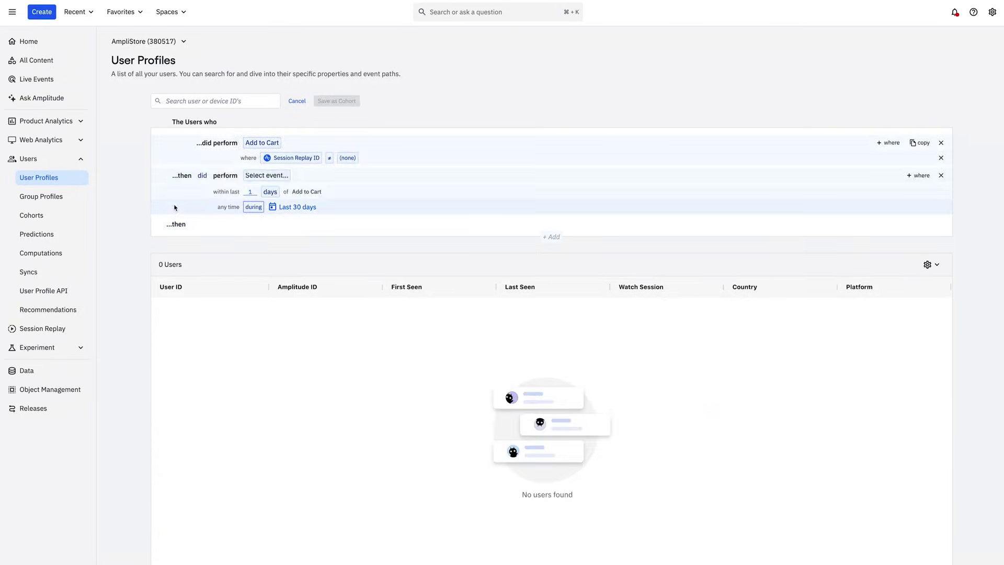
pyautogui.click(203, 174)
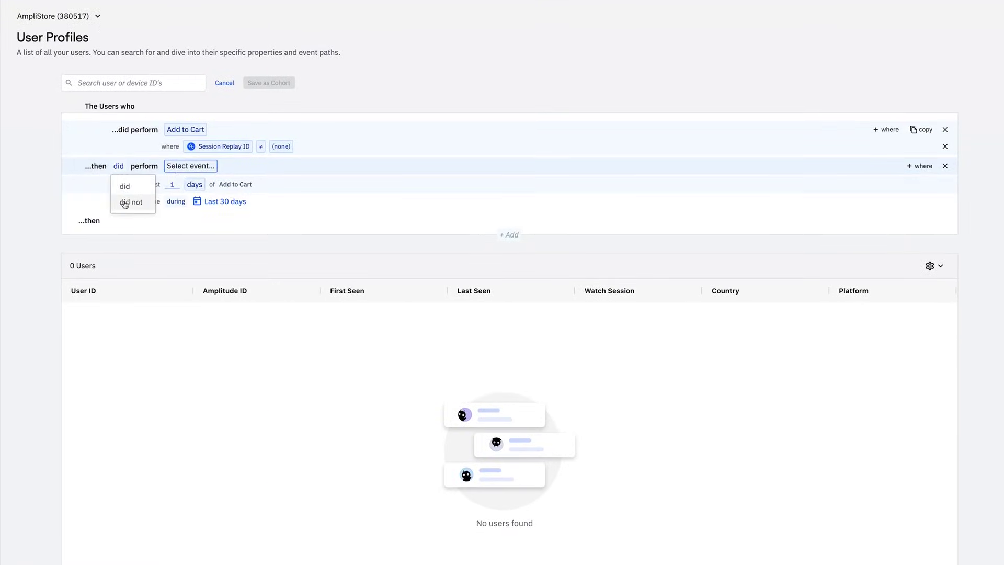
pyautogui.click(130, 202)
pyautogui.click(190, 166)
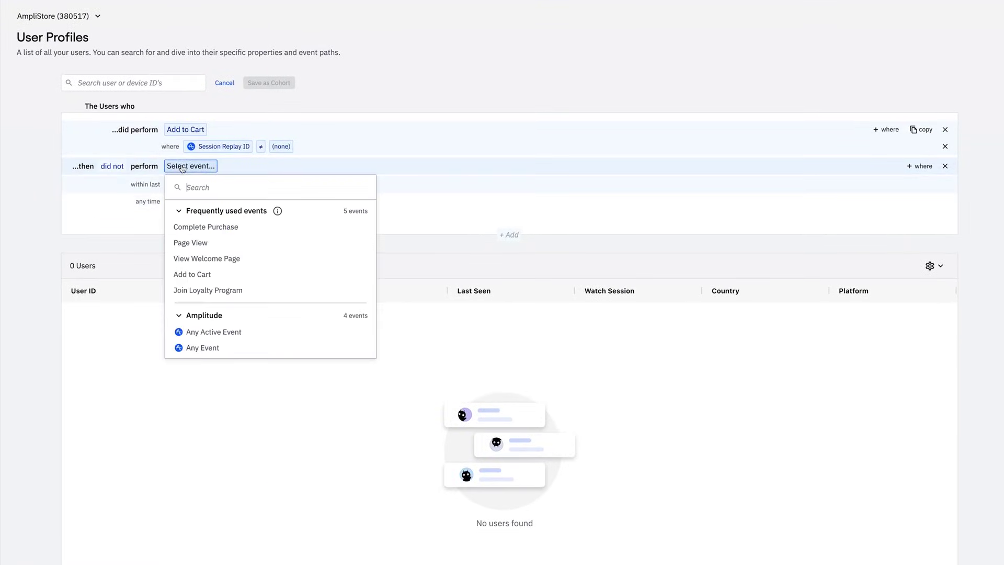
pyautogui.click(206, 226)
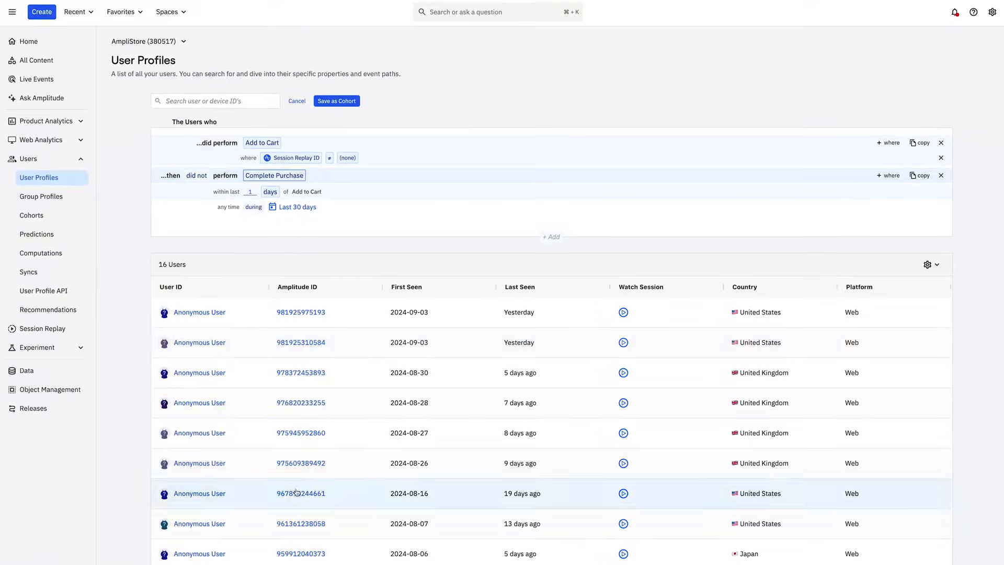
pyautogui.click(310, 494)
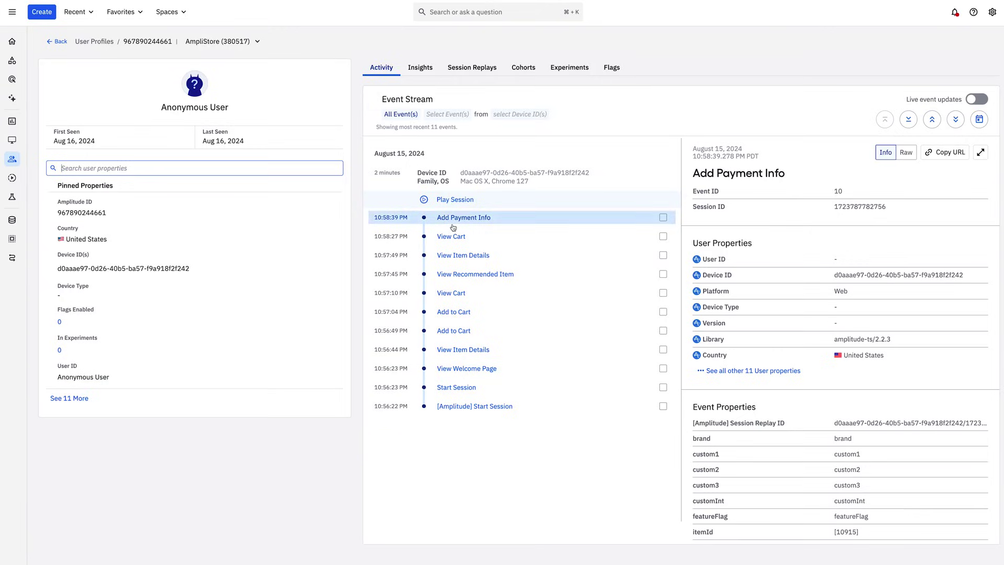
# Play this user's recorded session and expand the replay to full screen
pyautogui.click(442, 201)
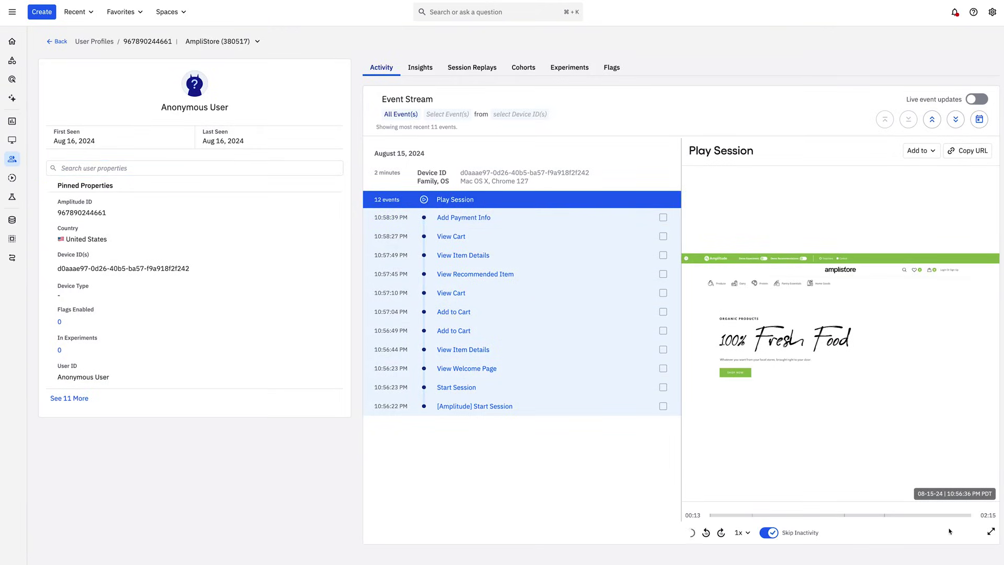
pyautogui.click(991, 532)
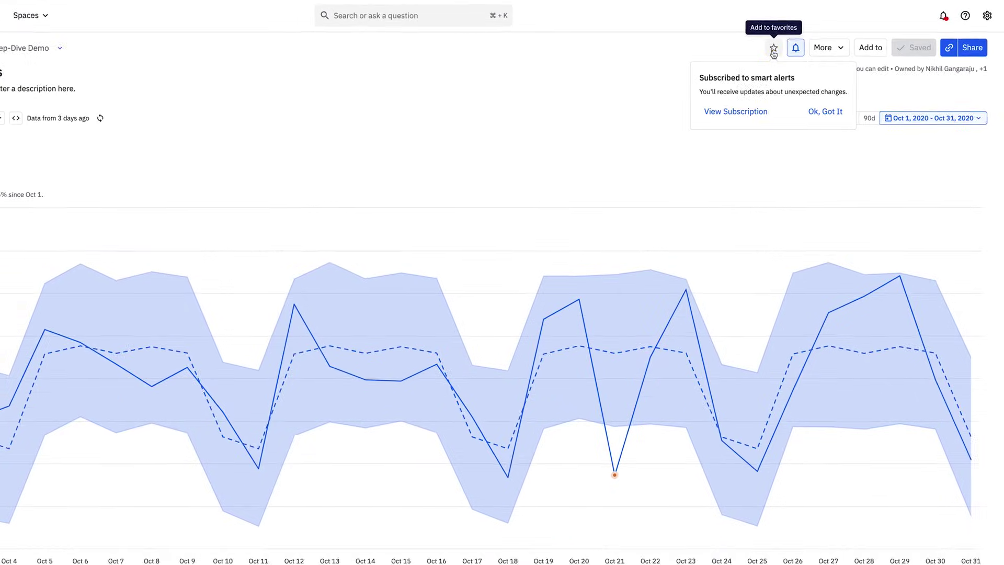
# Star the Add Payment Info Users chart and acknowledge the smart-alerts popup with Ok, Got It
pyautogui.click(773, 49)
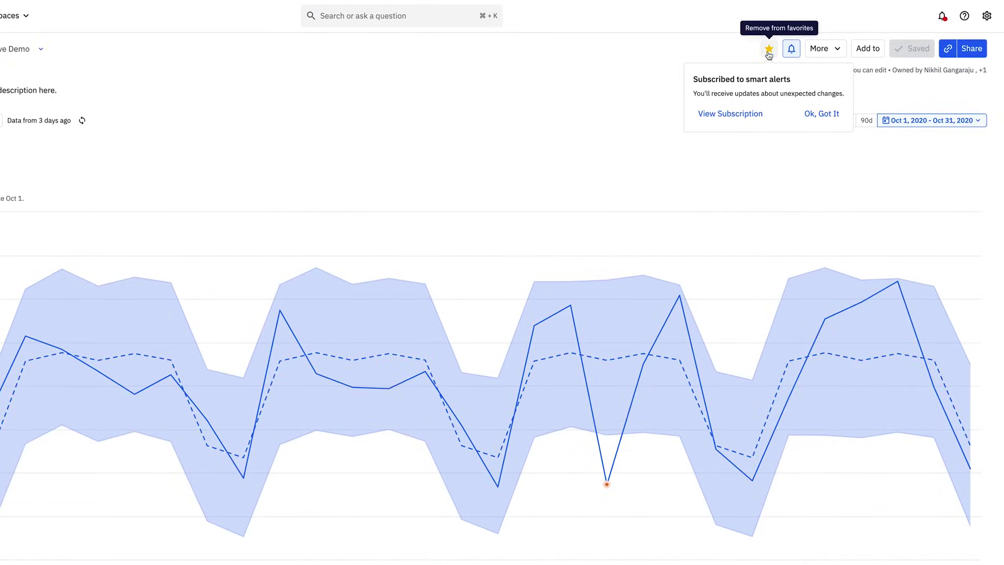
pyautogui.click(820, 114)
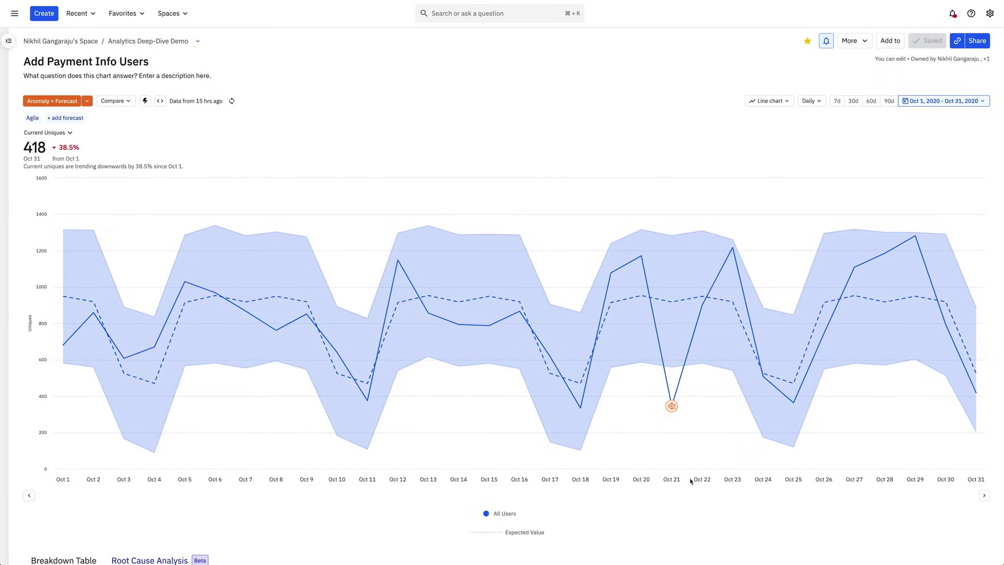
# Run Root Cause Analysis from the Oct 21 anomaly point and scroll through the Country charts
pyautogui.click(673, 408)
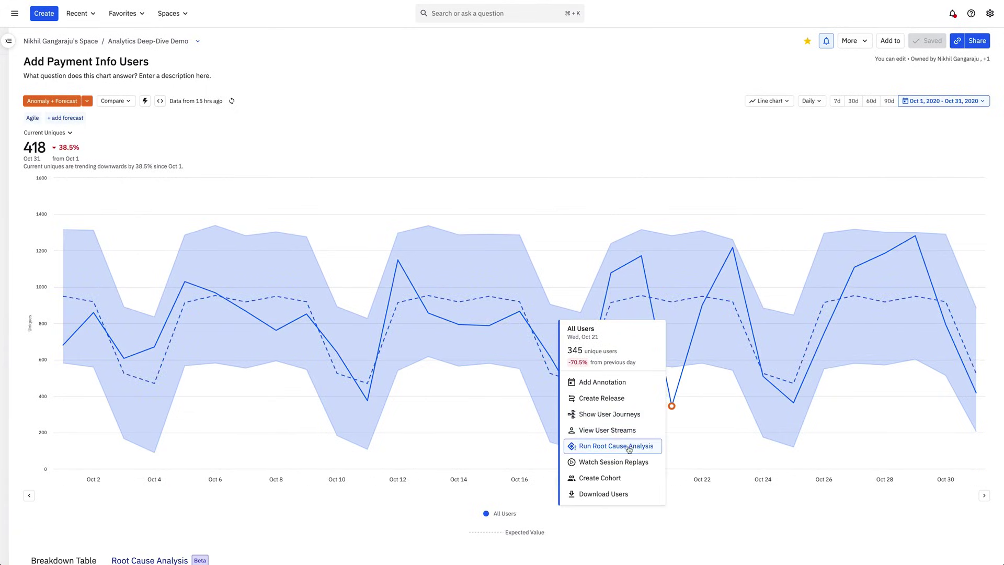
pyautogui.click(660, 447)
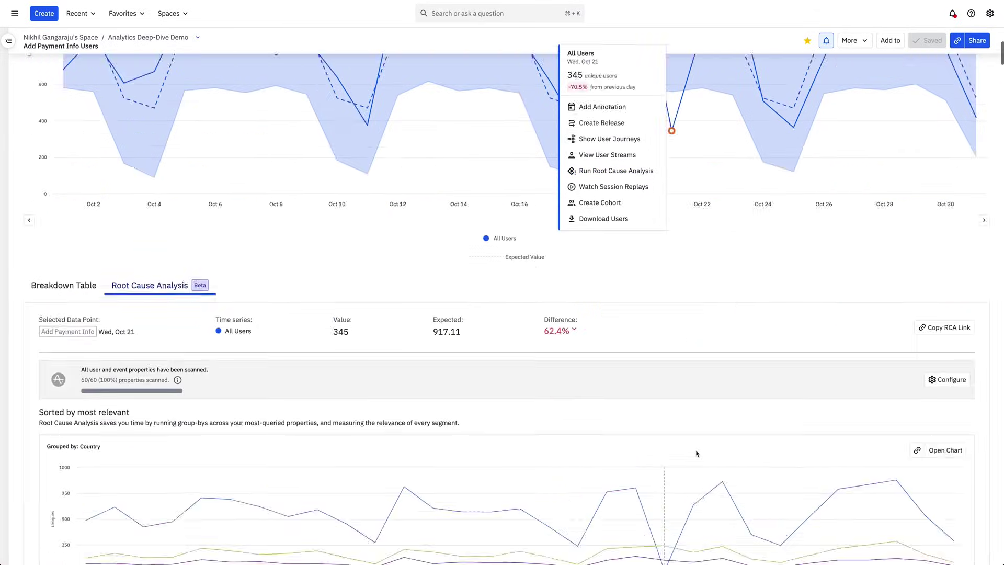
pyautogui.scroll(-3, 697, 454)
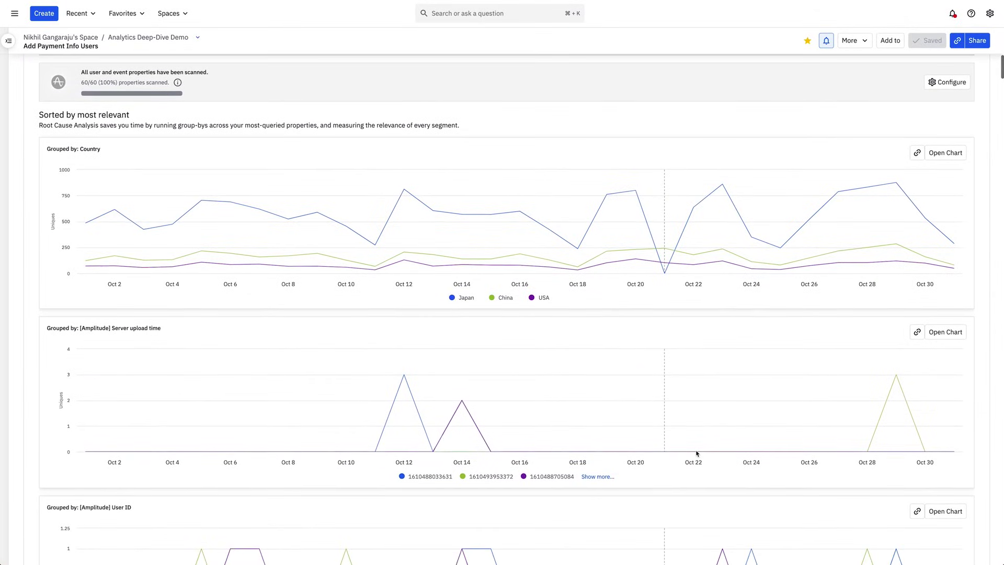